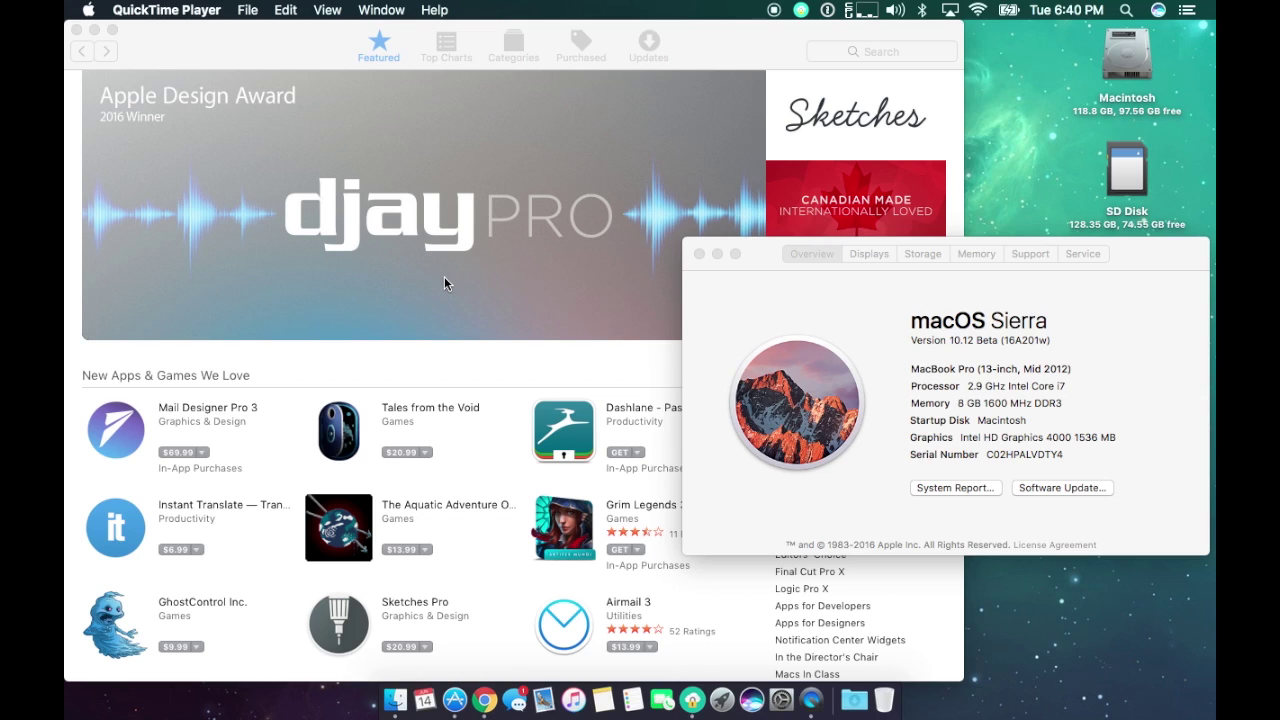
left_click(866, 11)
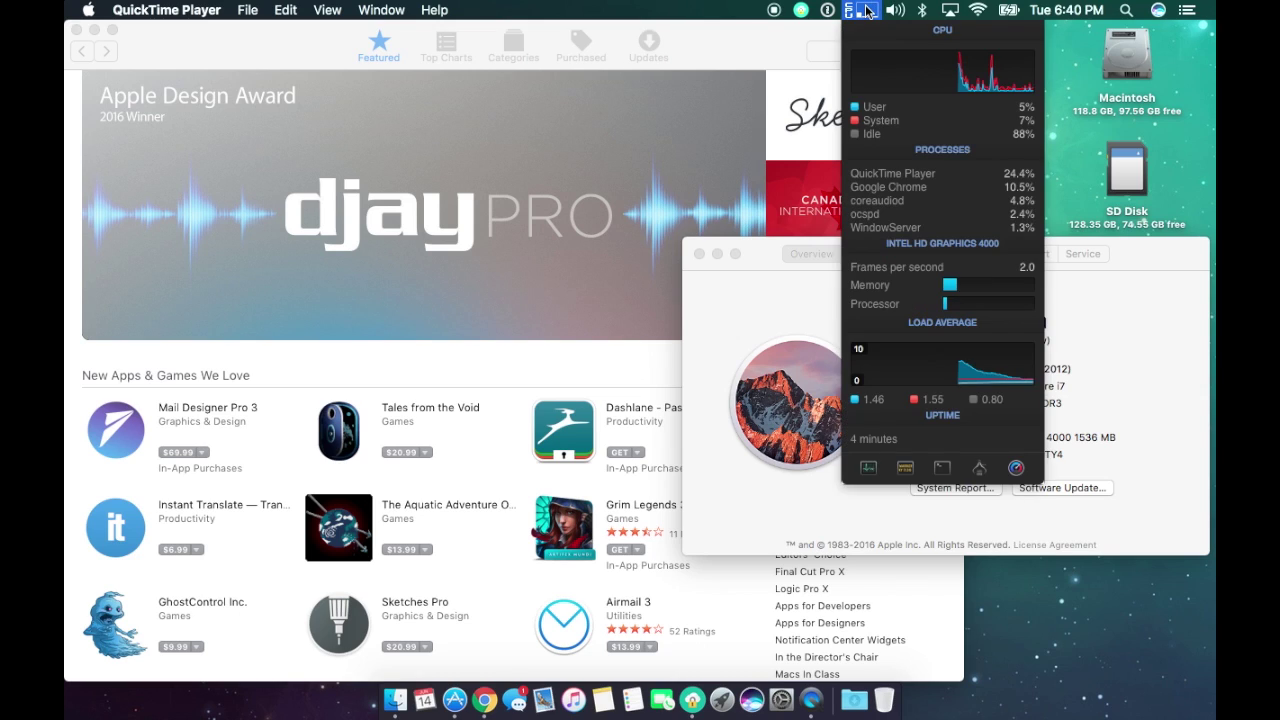
left_click(868, 11)
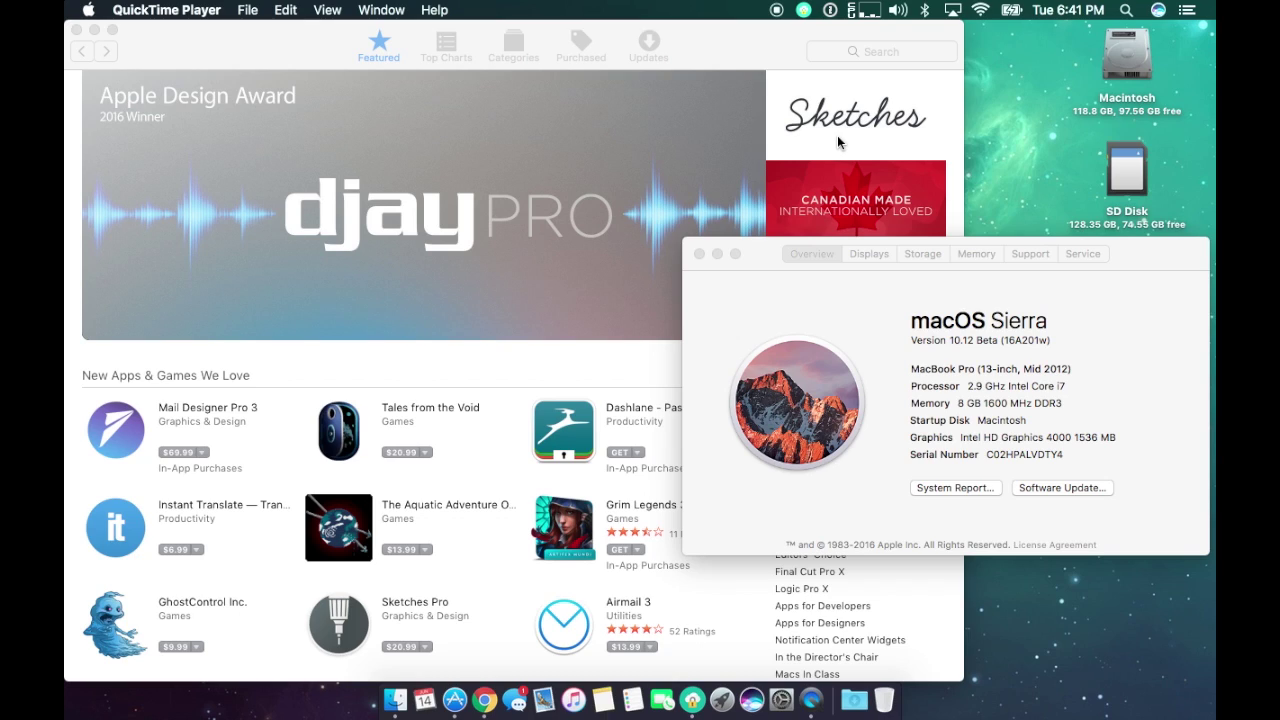
Step: Open the full System Report from the Apple menu's About This Mac window
left_click(89, 12)
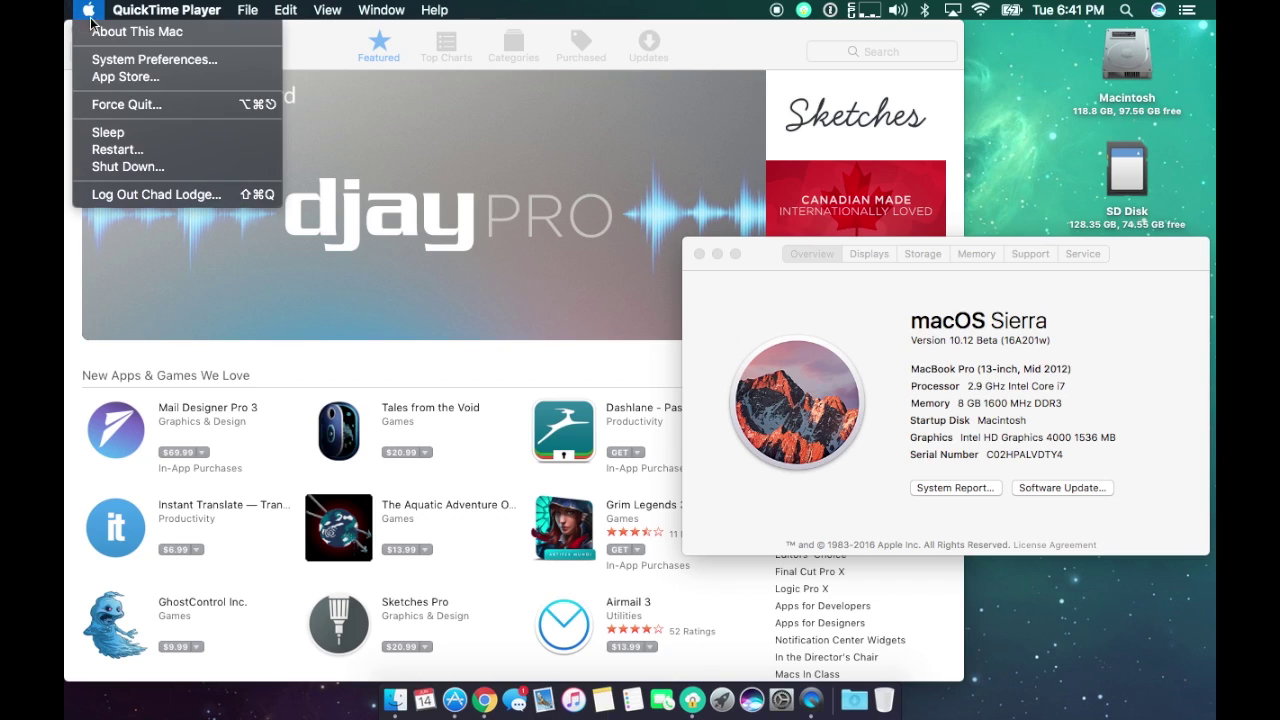
left_click(116, 31)
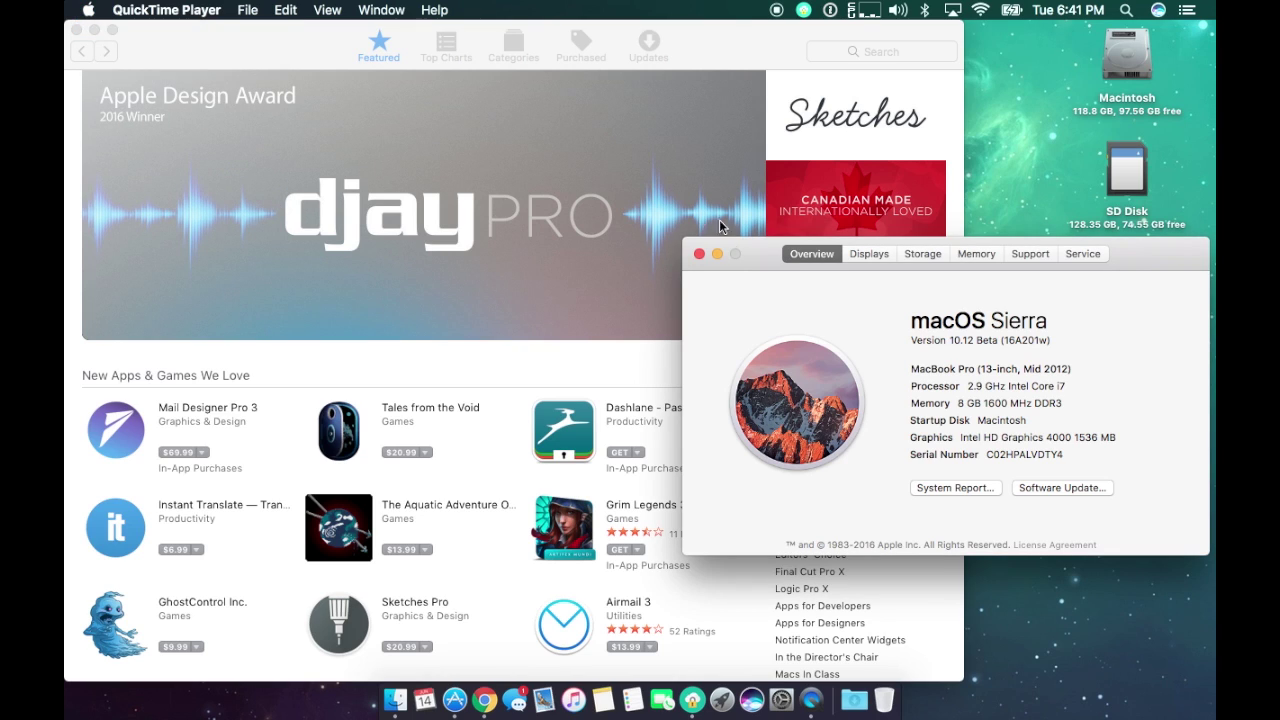
left_click_drag(778, 252, 610, 183)
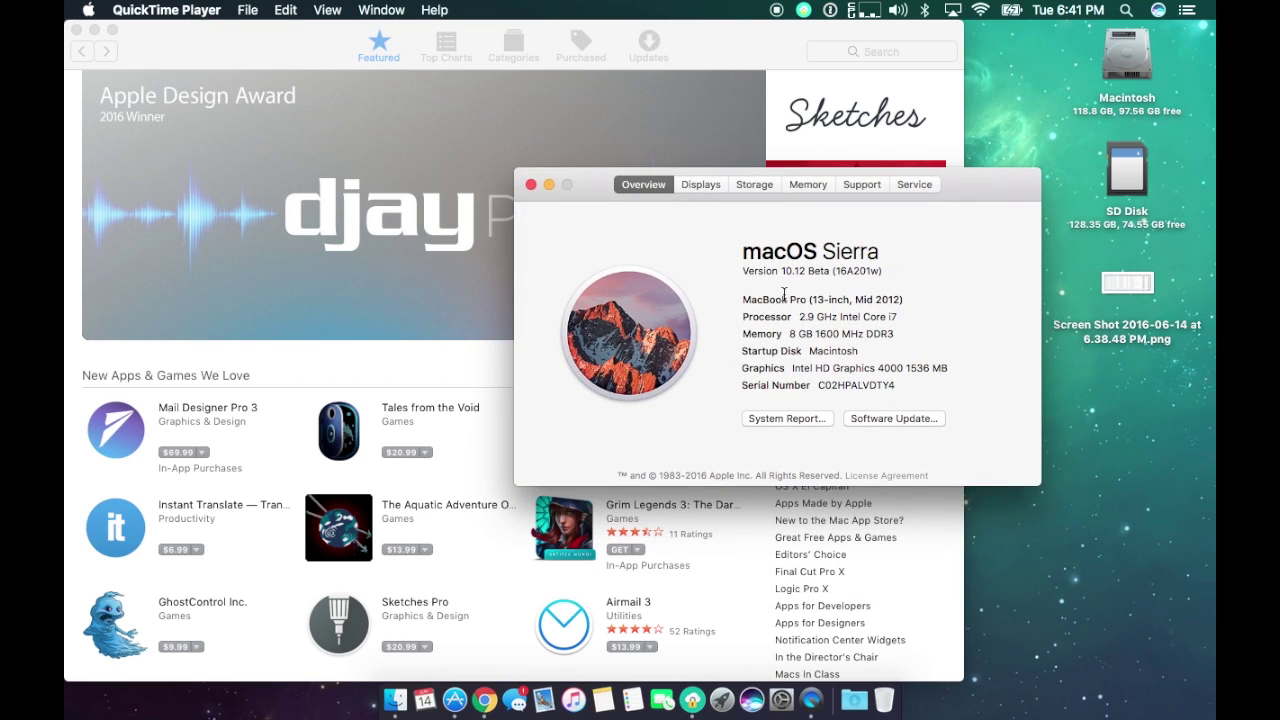
left_click(797, 422)
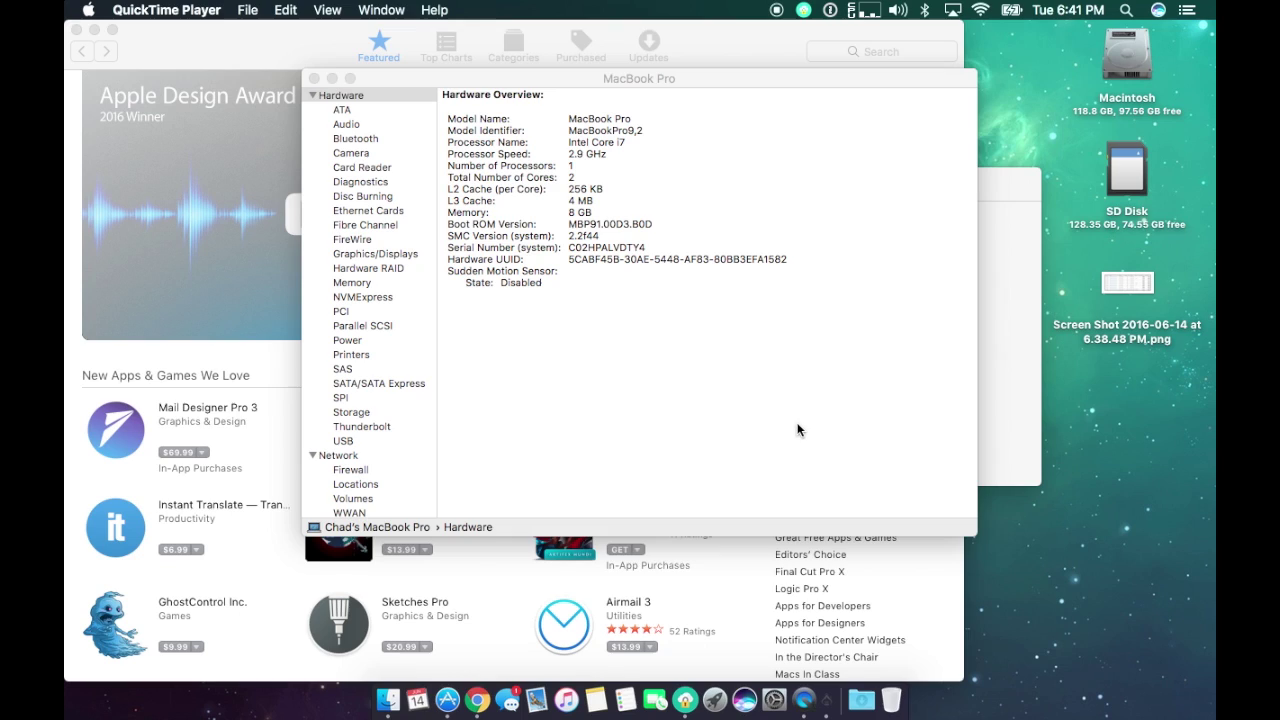
Step: Check the KINGSTON SV300S37A120G drive's SATA details, close the report, and open System Preferences
left_click(370, 384)
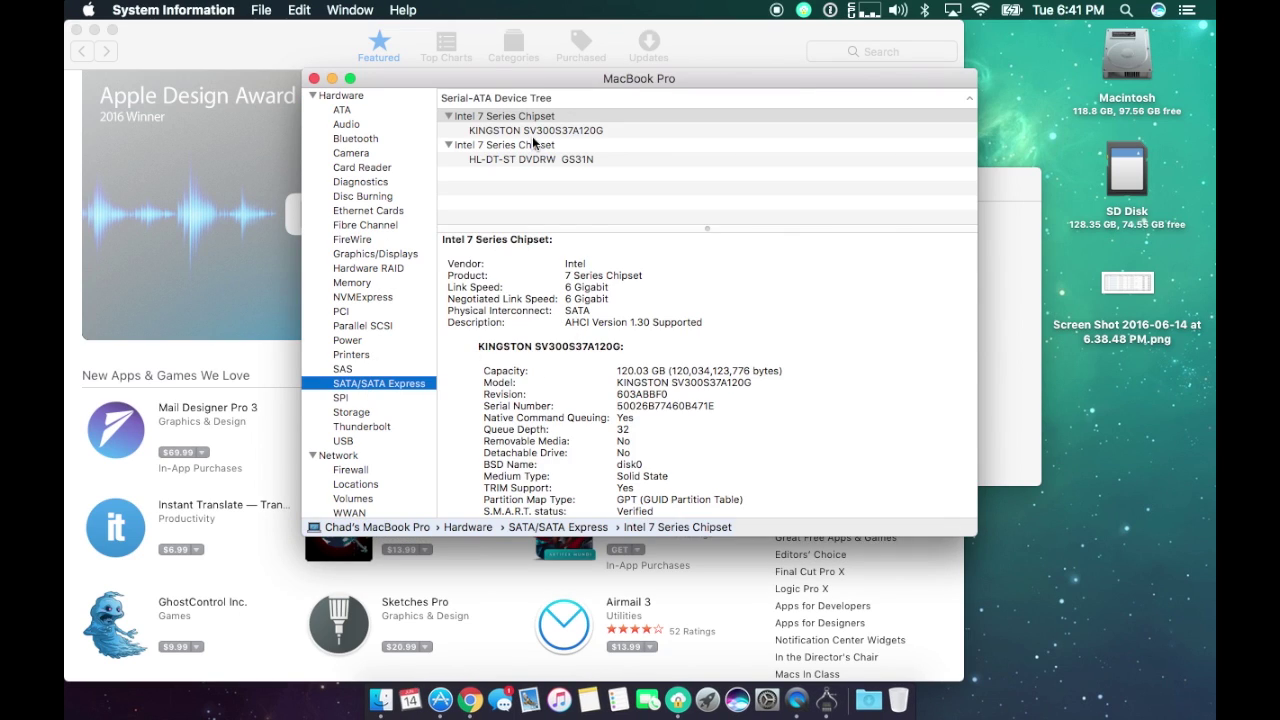
left_click(537, 133)
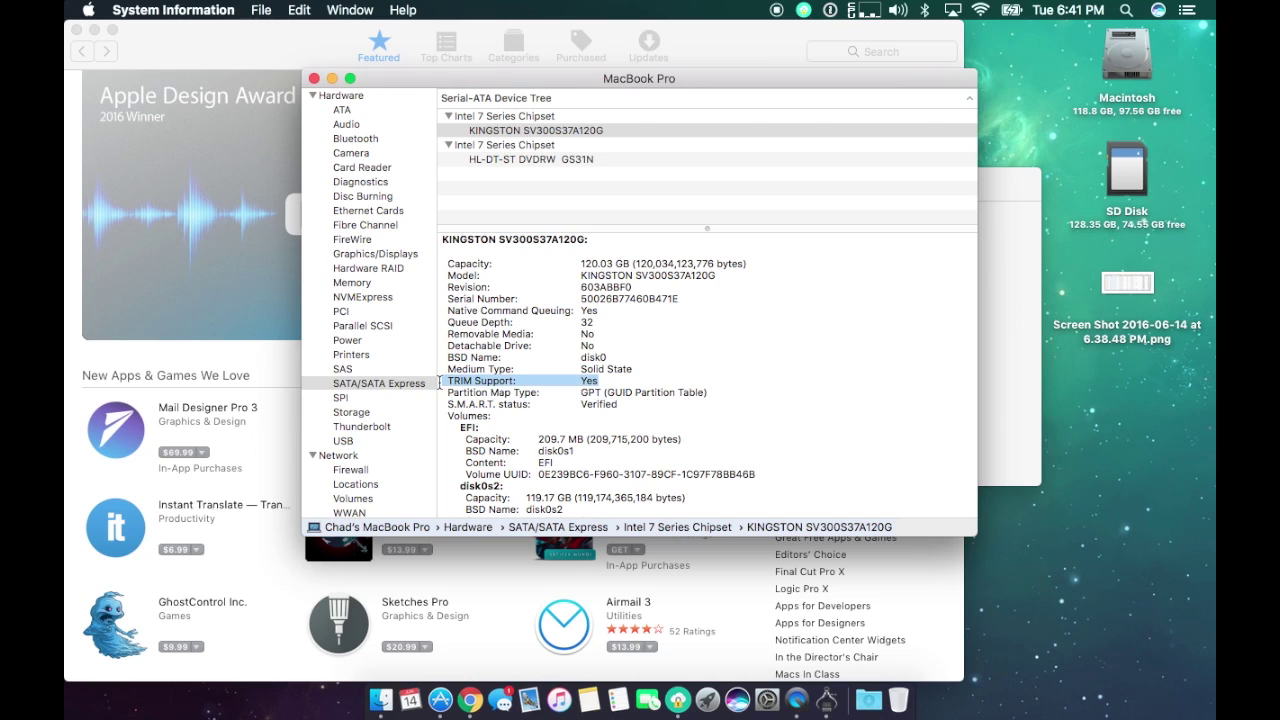
left_click(314, 78)
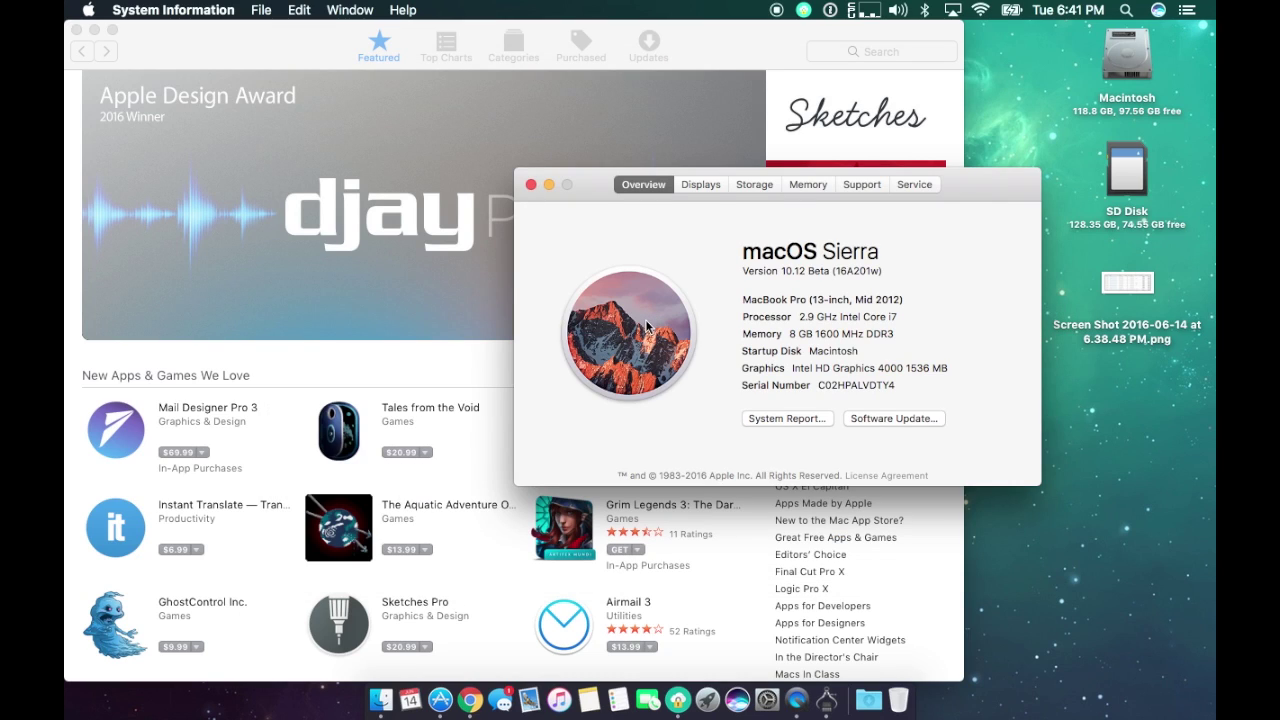
left_click(767, 699)
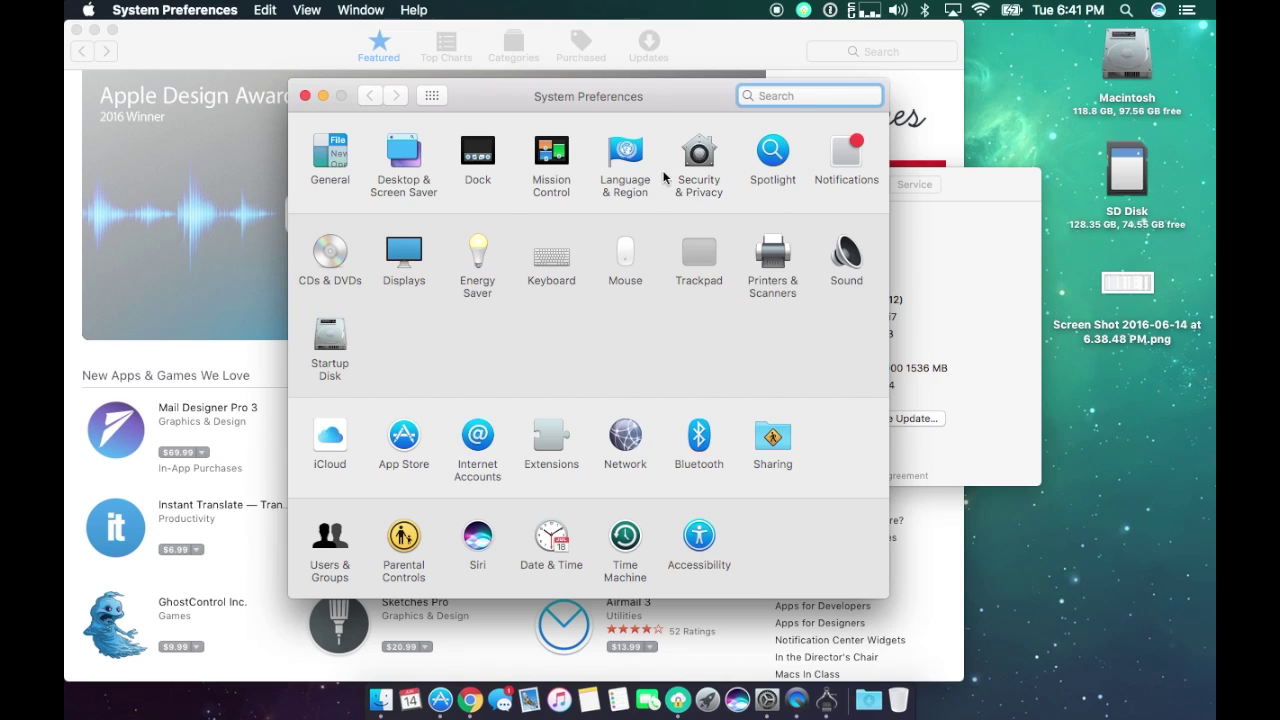
Step: Review Security & Privacy General settings, which allow apps from Anywhere, then close System Preferences
left_click(664, 178)
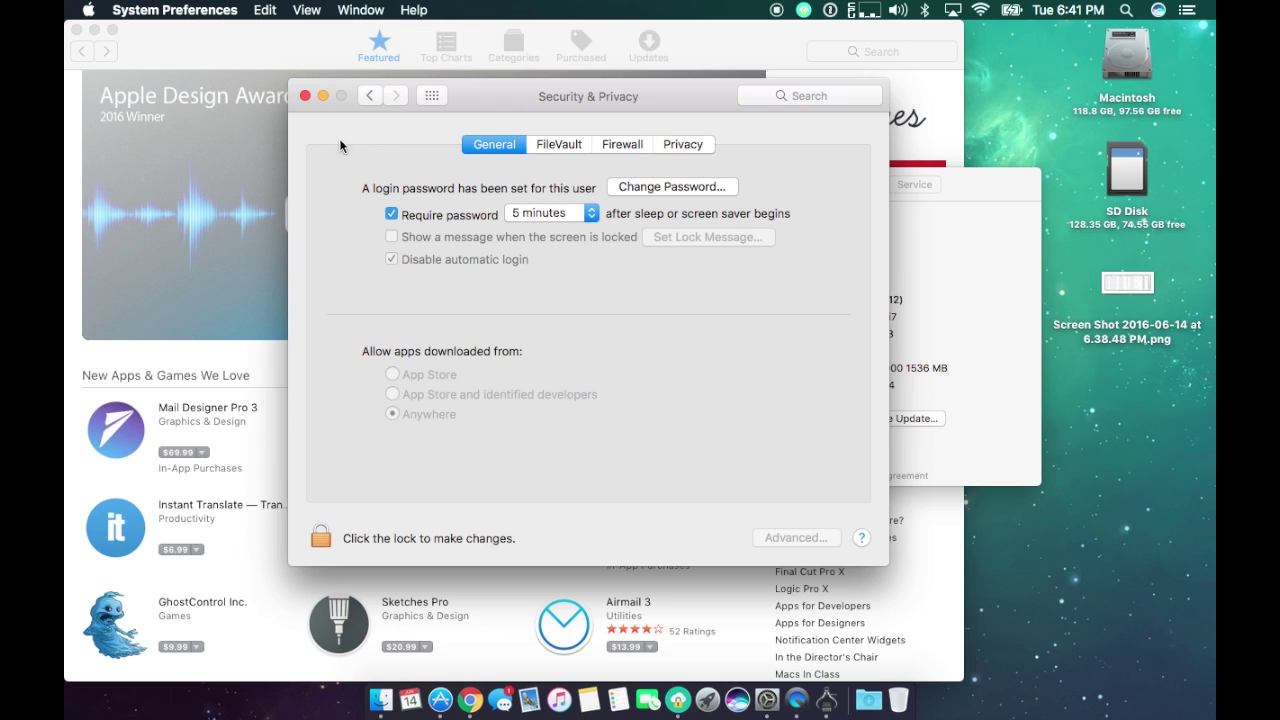
left_click(308, 99)
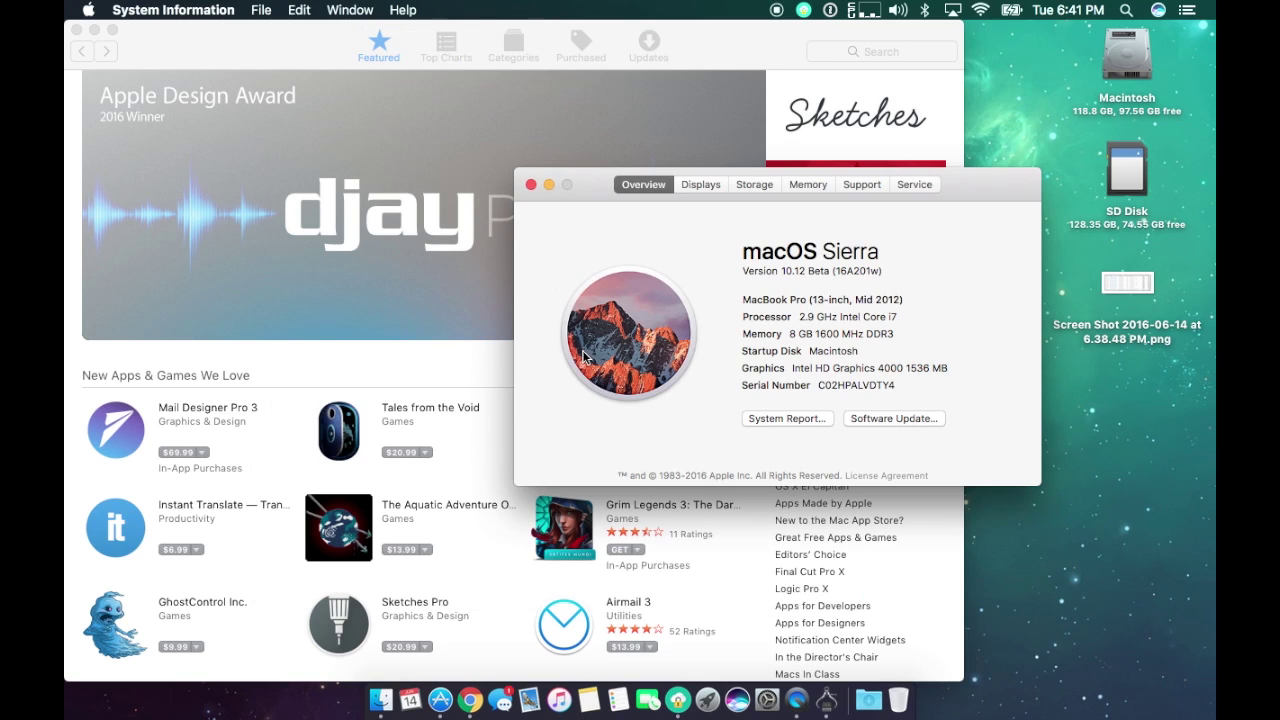
Step: Launch Geekbench 3 from Launchpad and quit Google Chrome and App Store from the Dock
key("F4")
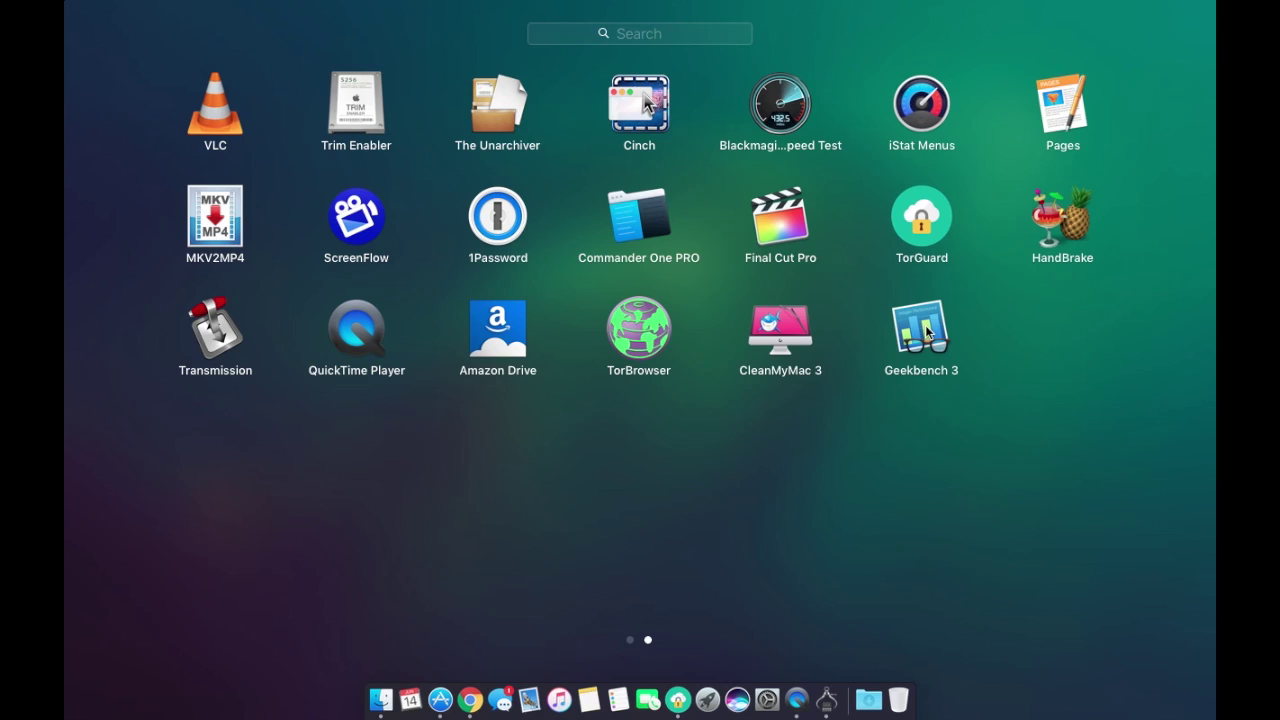
left_click(926, 332)
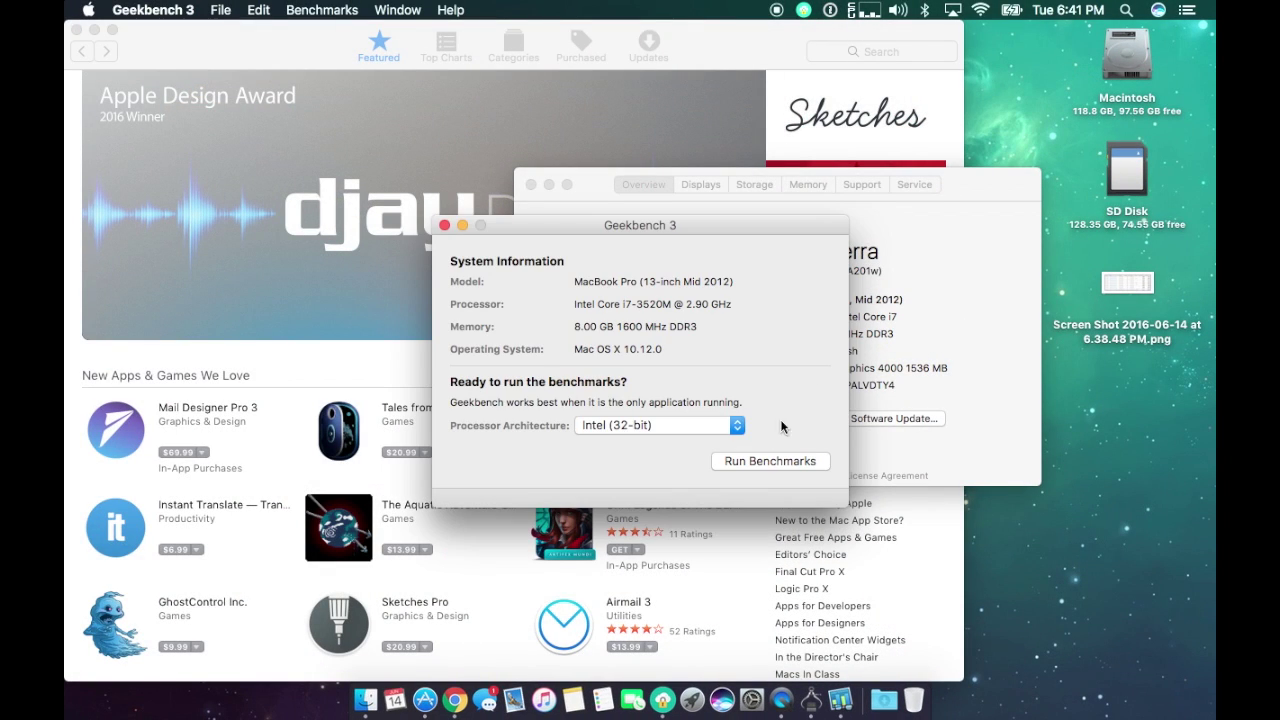
right_click(453, 712)
left_click(501, 649)
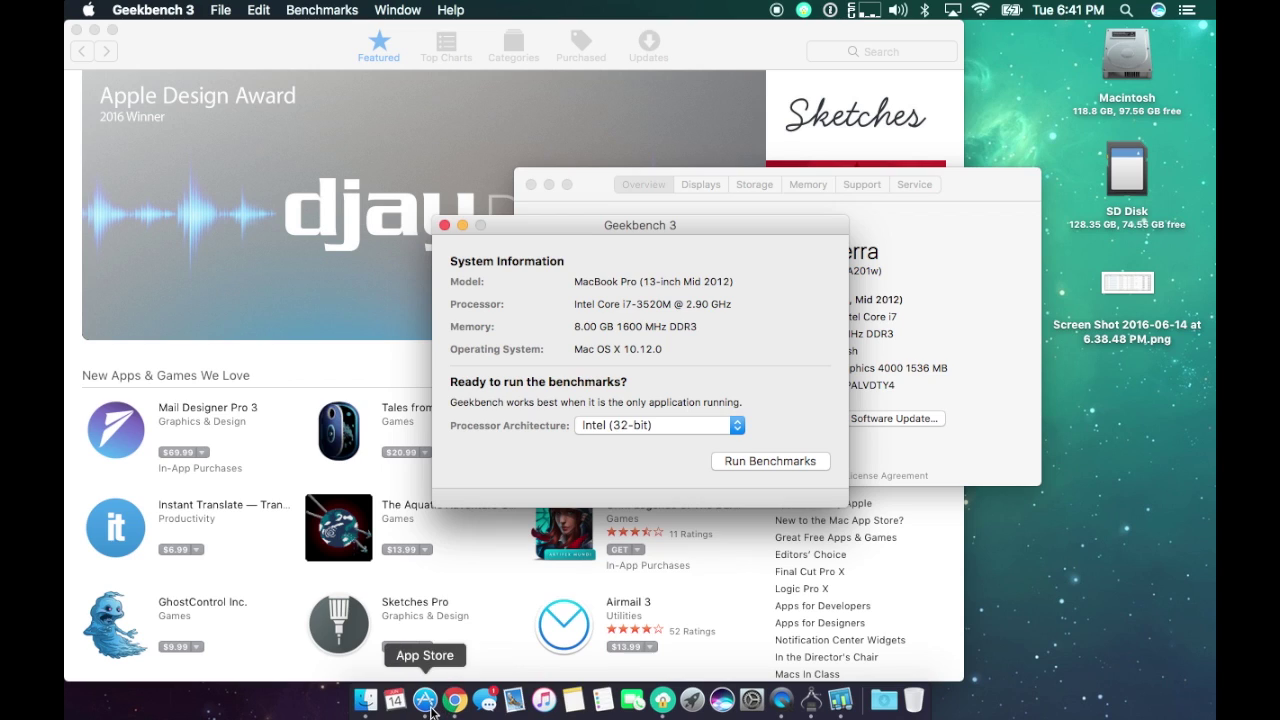
right_click(425, 700)
left_click(461, 651)
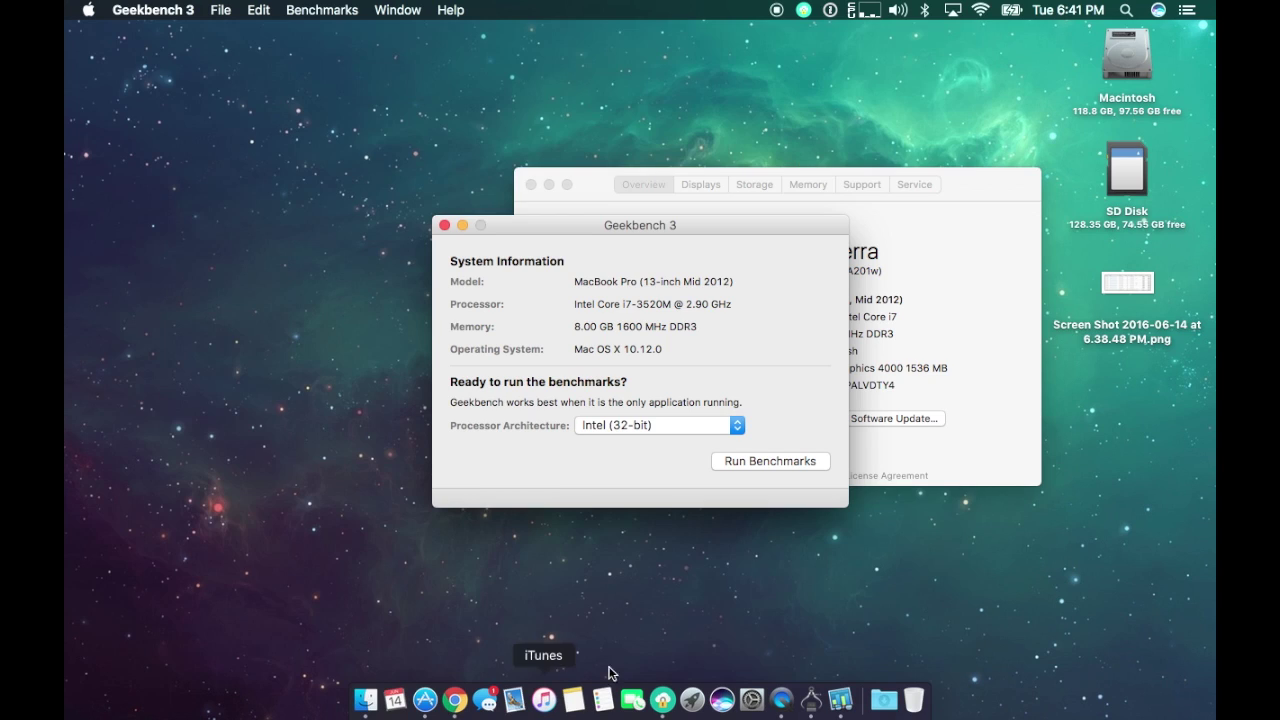
Step: Quit System Information and Quick Look the desktop screenshot of other Mid 2012 MacBook Pro scores
right_click(814, 704)
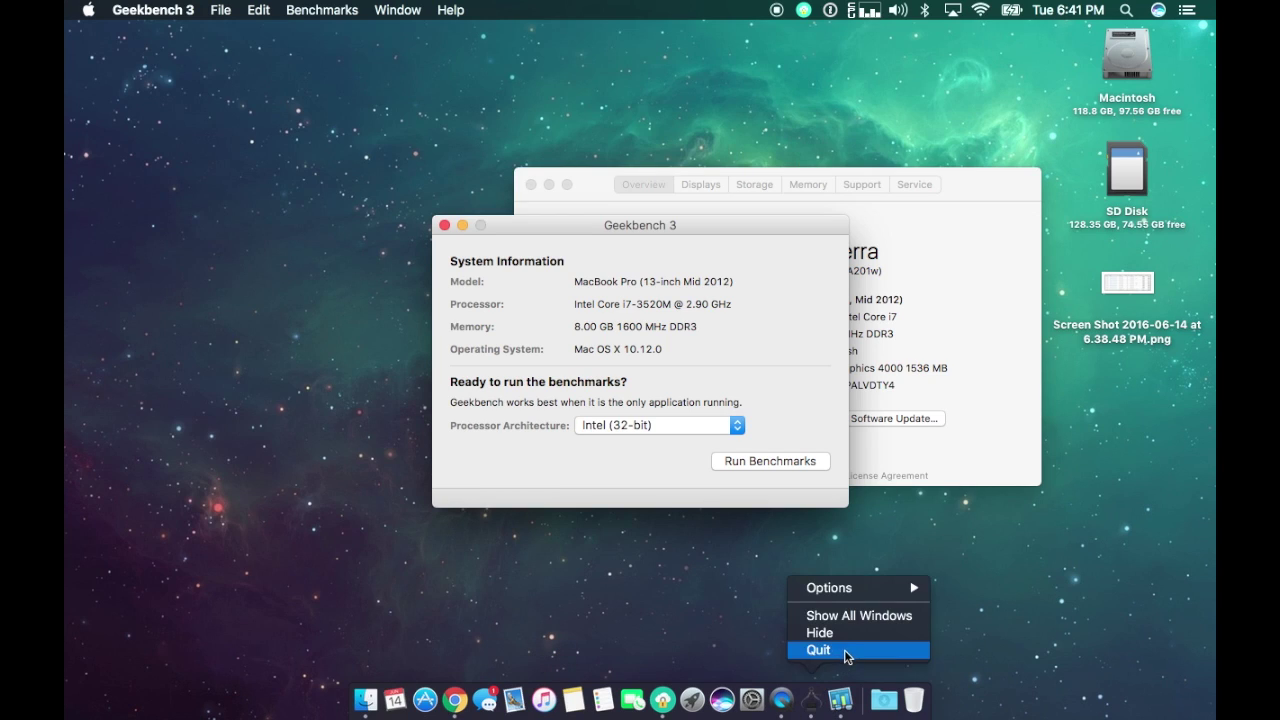
left_click(844, 649)
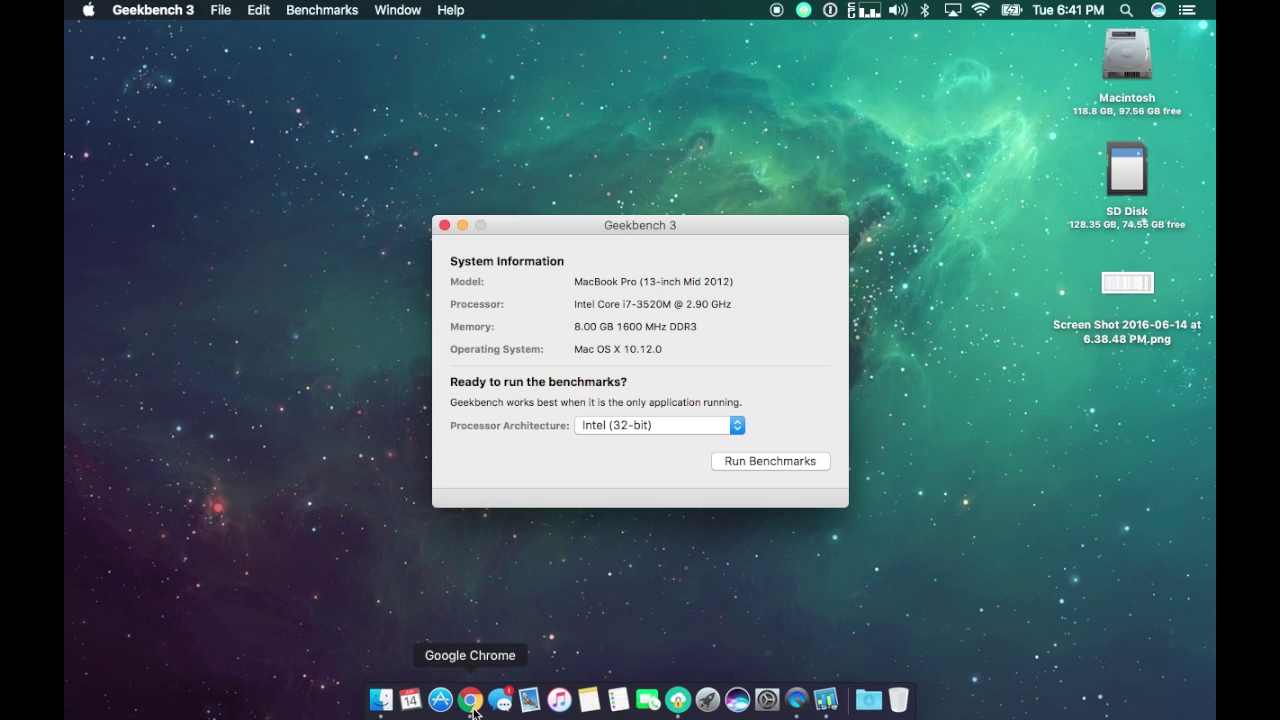
left_click(1127, 290)
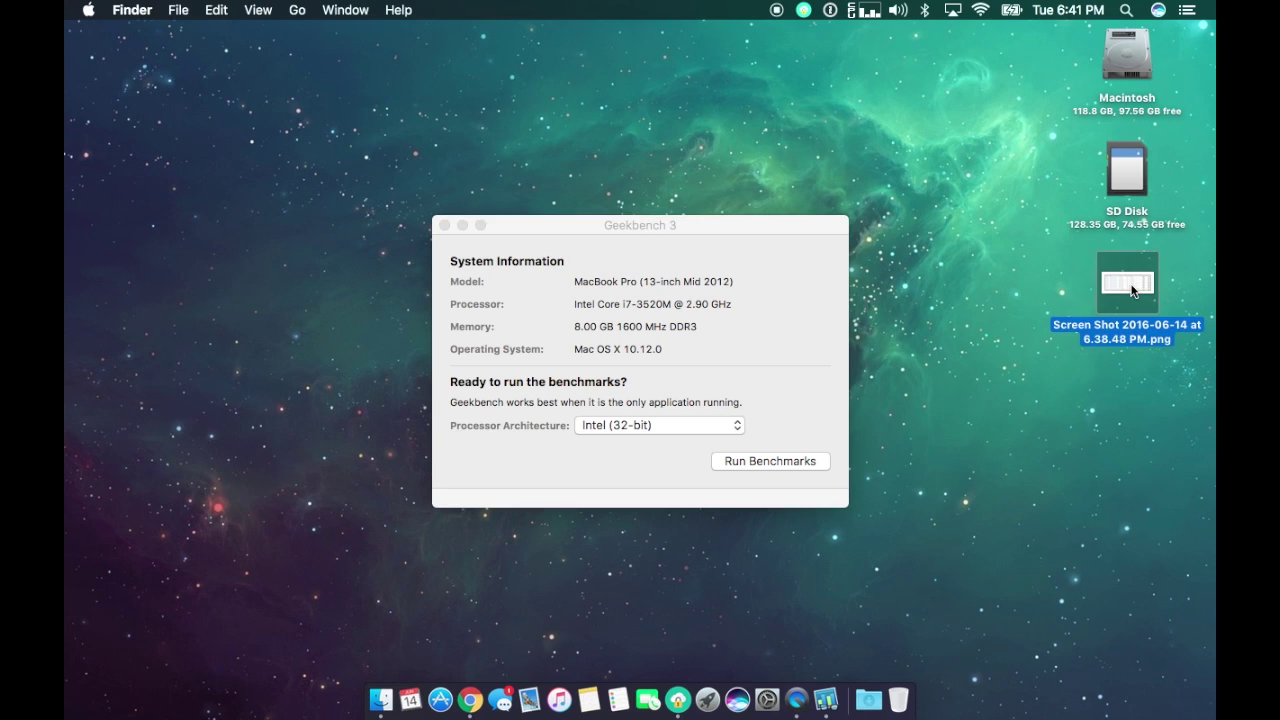
key("space")
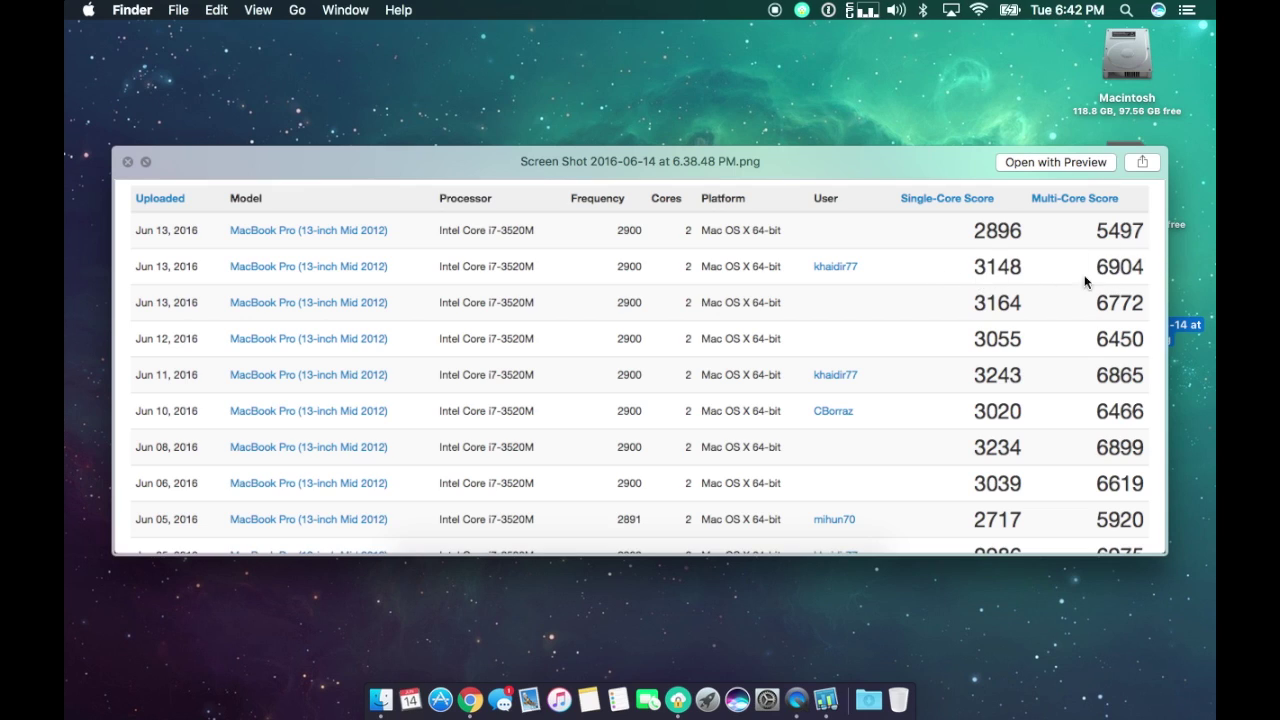
Step: Cancel the 32-bit run and restart the benchmarks with Intel (64-bit) processor architecture
left_click(129, 162)
left_click(772, 466)
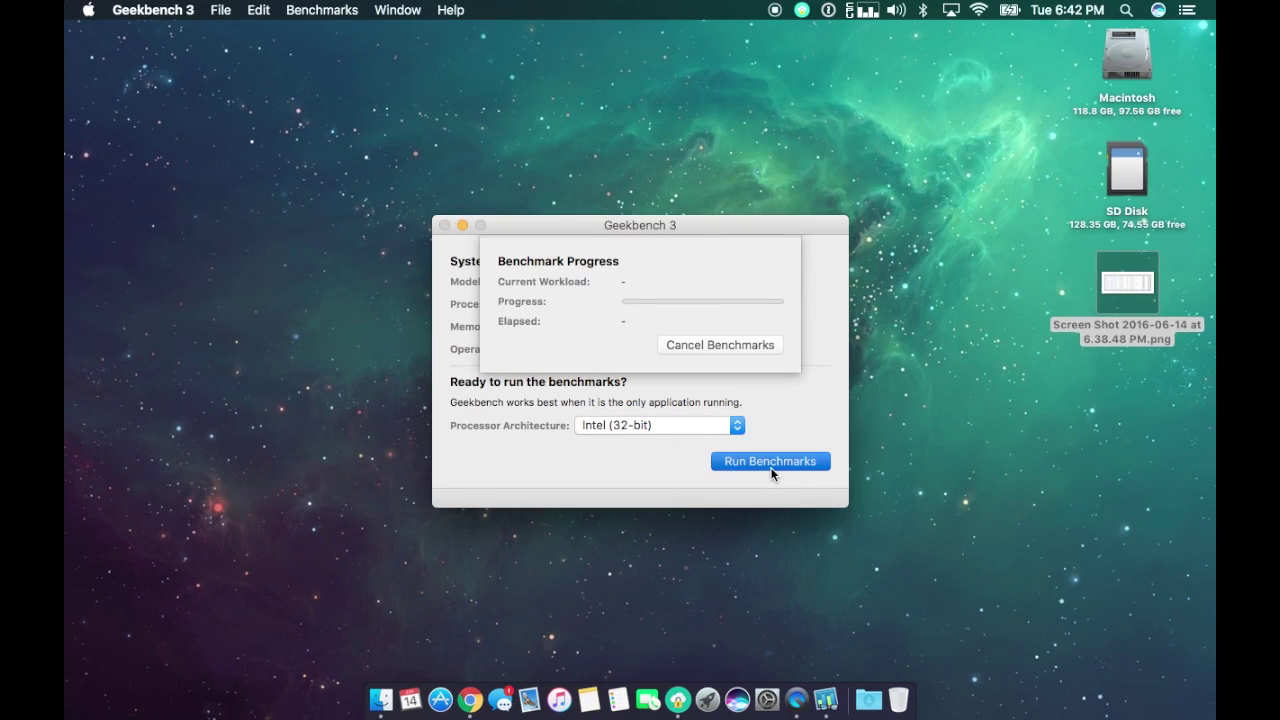
left_click(728, 342)
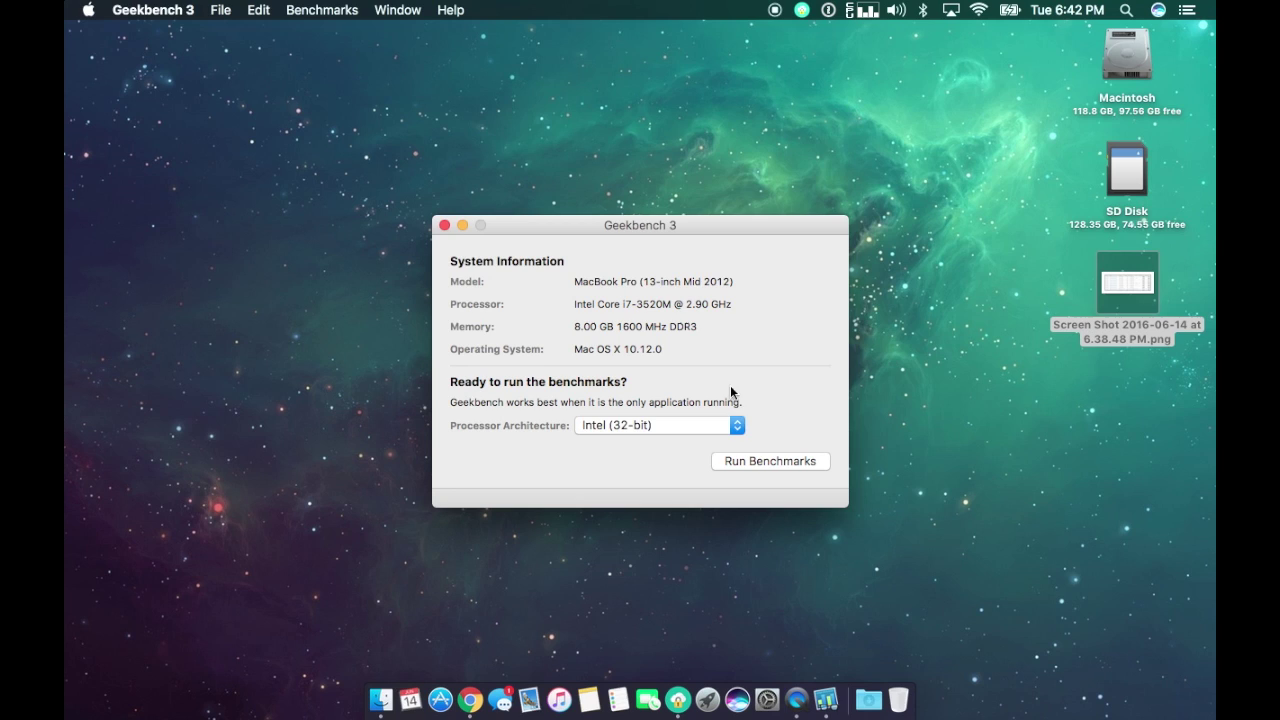
left_click(738, 425)
left_click(728, 441)
left_click(753, 466)
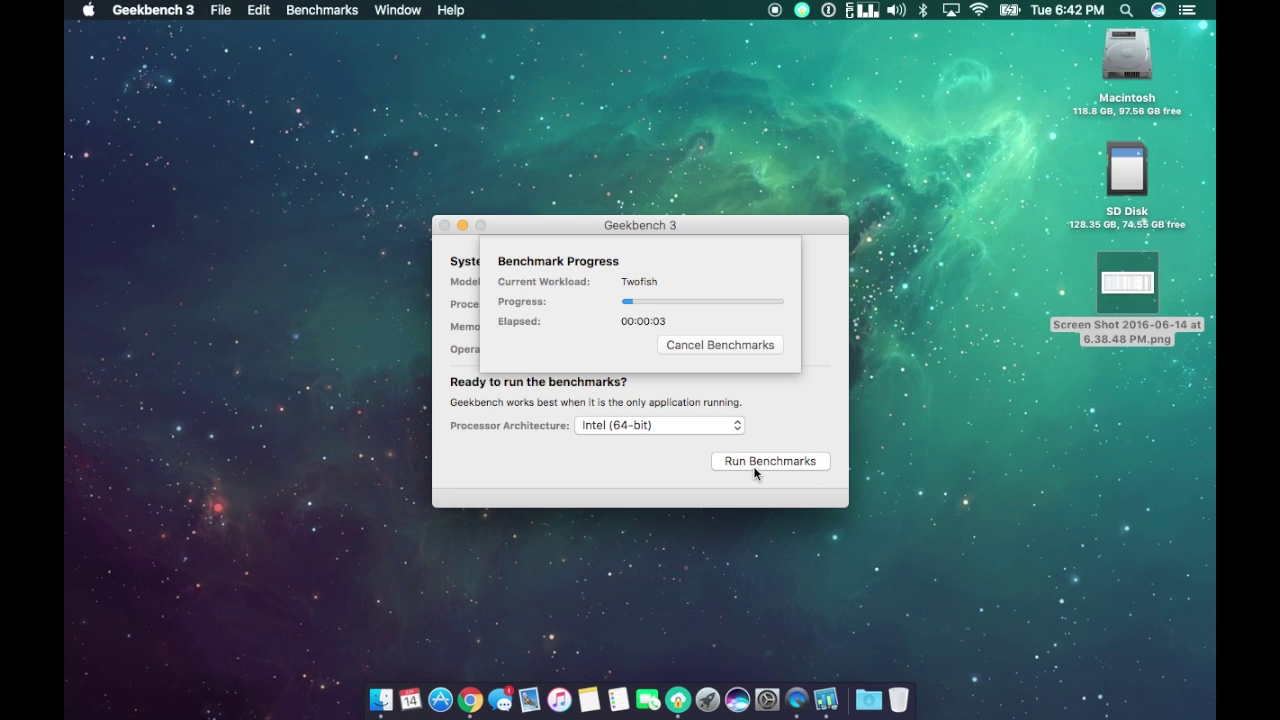
Step: Check processor load while the 64-bit run completes with 2811 single-core and 6135 multi-core
scroll(1052, 515, "down", 5)
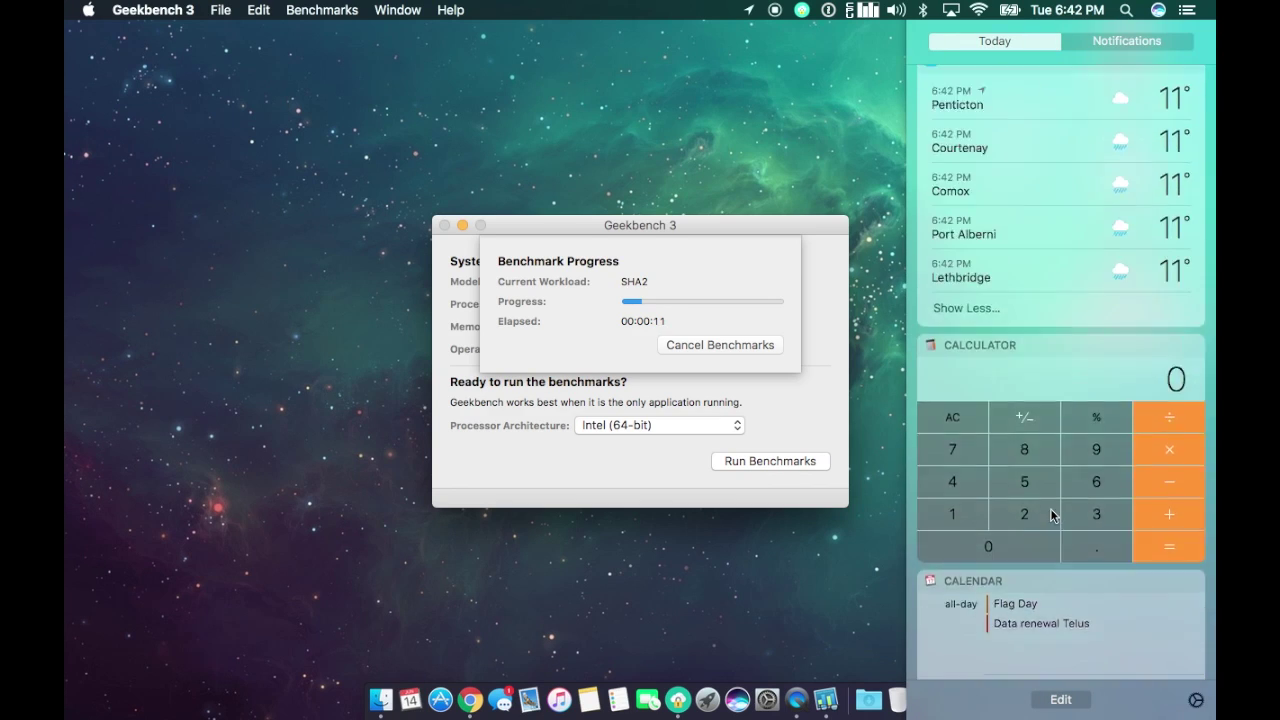
left_click(868, 10)
left_click(1124, 461)
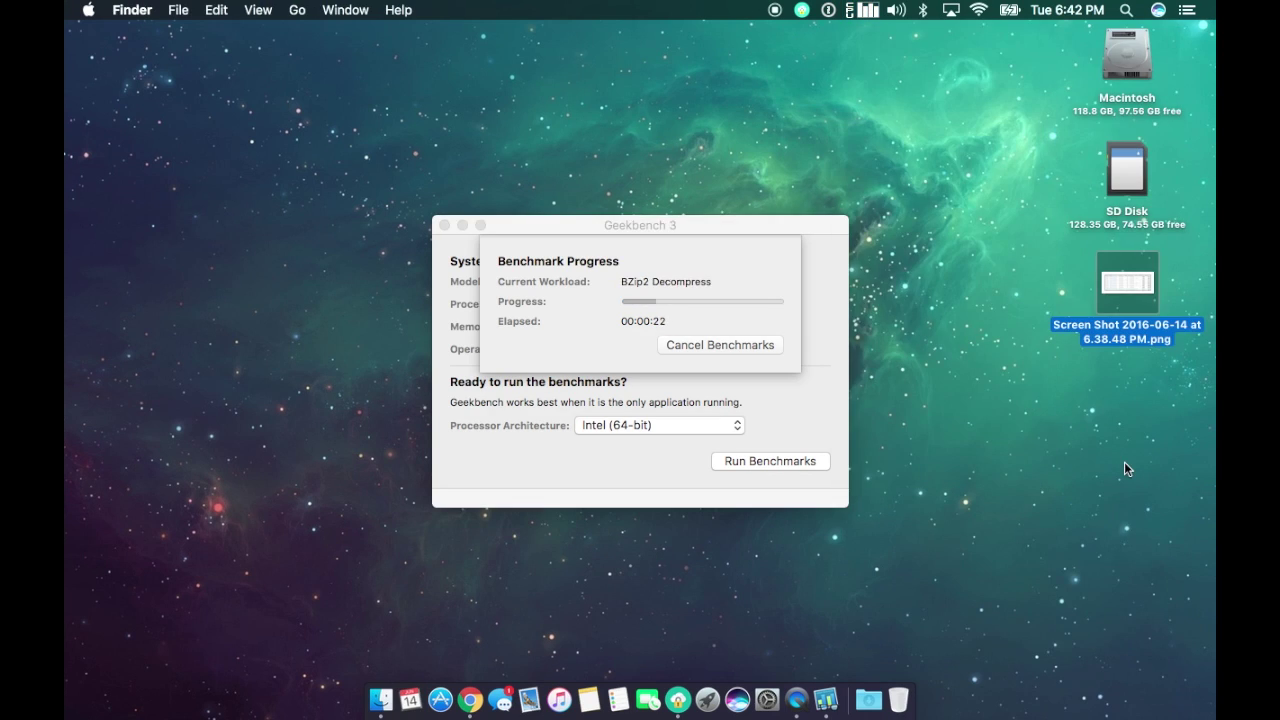
left_click(1134, 290)
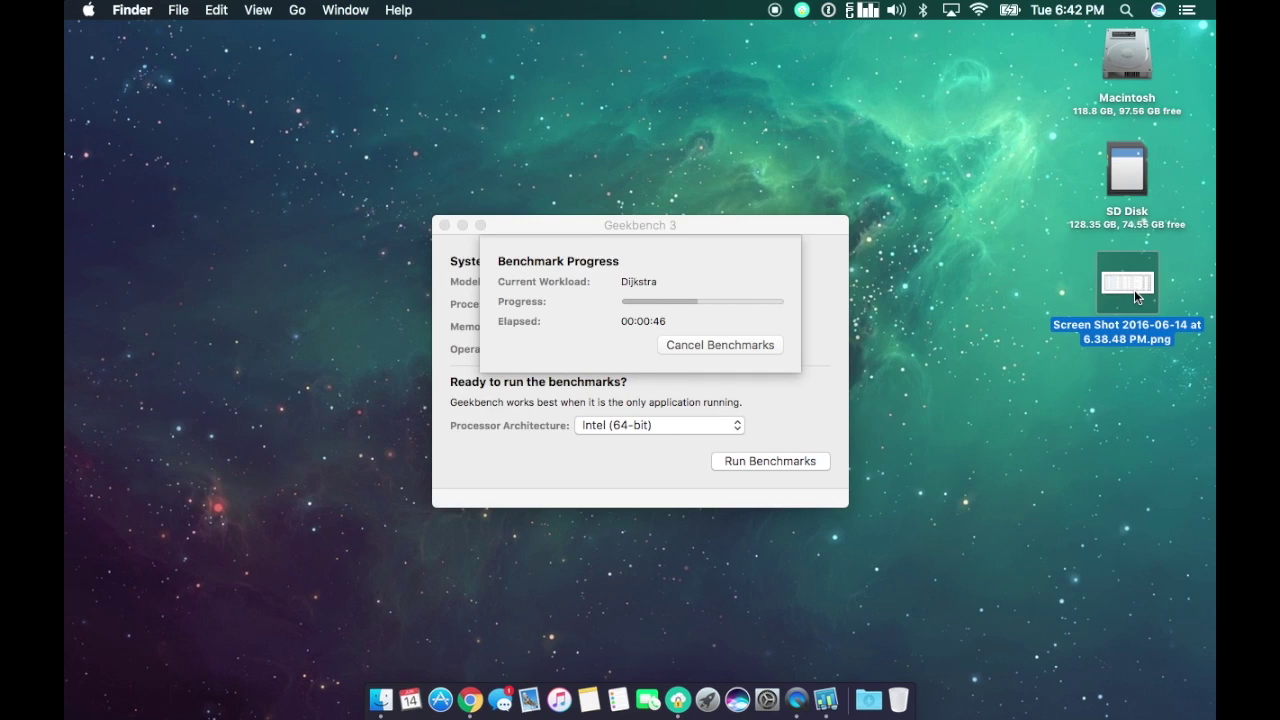
left_click(862, 10)
mouse_move(880, 304)
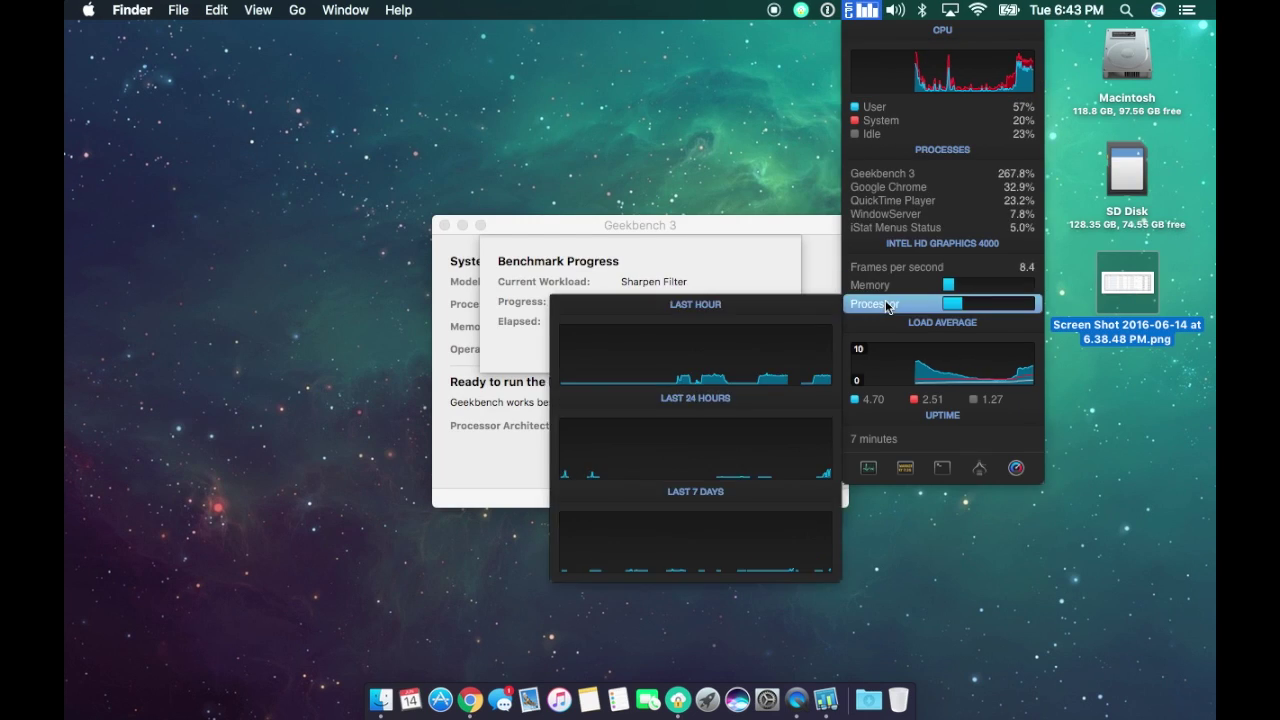
left_click(726, 121)
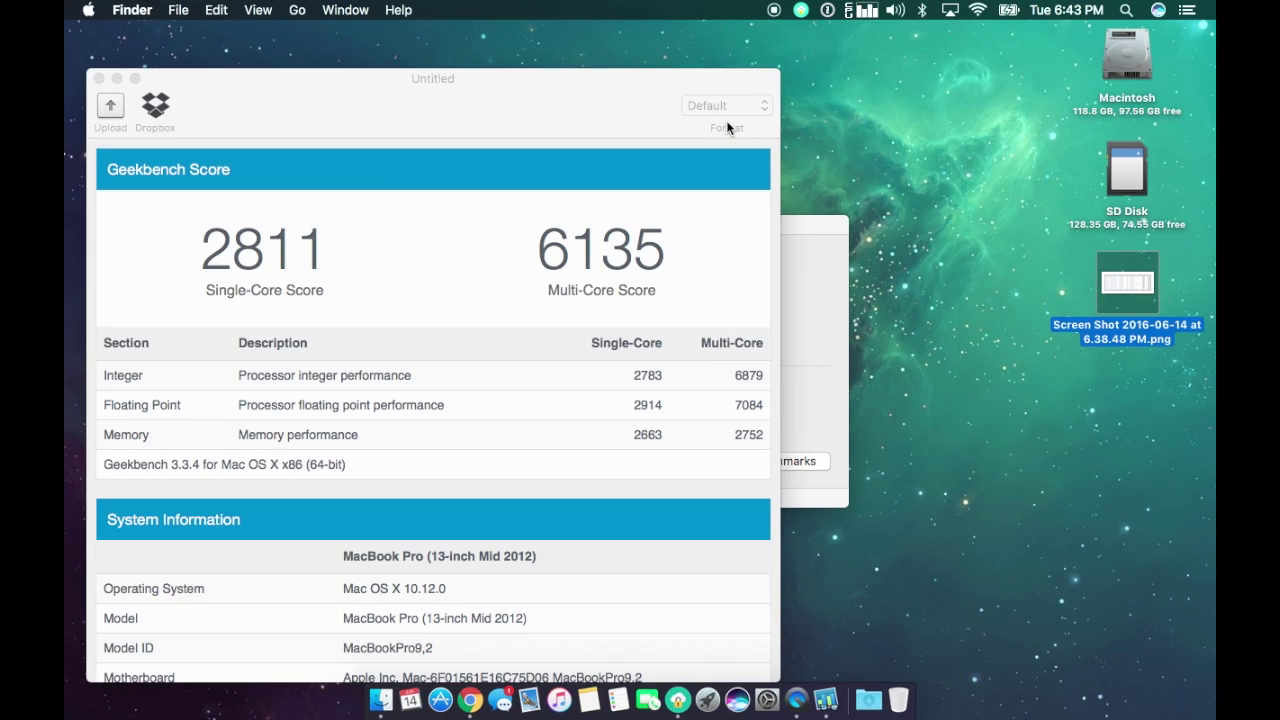
Step: Preview the Mid 2012 scores screenshot beside the 2811/6135 results, then bring the launcher forward
left_click_drag(591, 112, 588, 57)
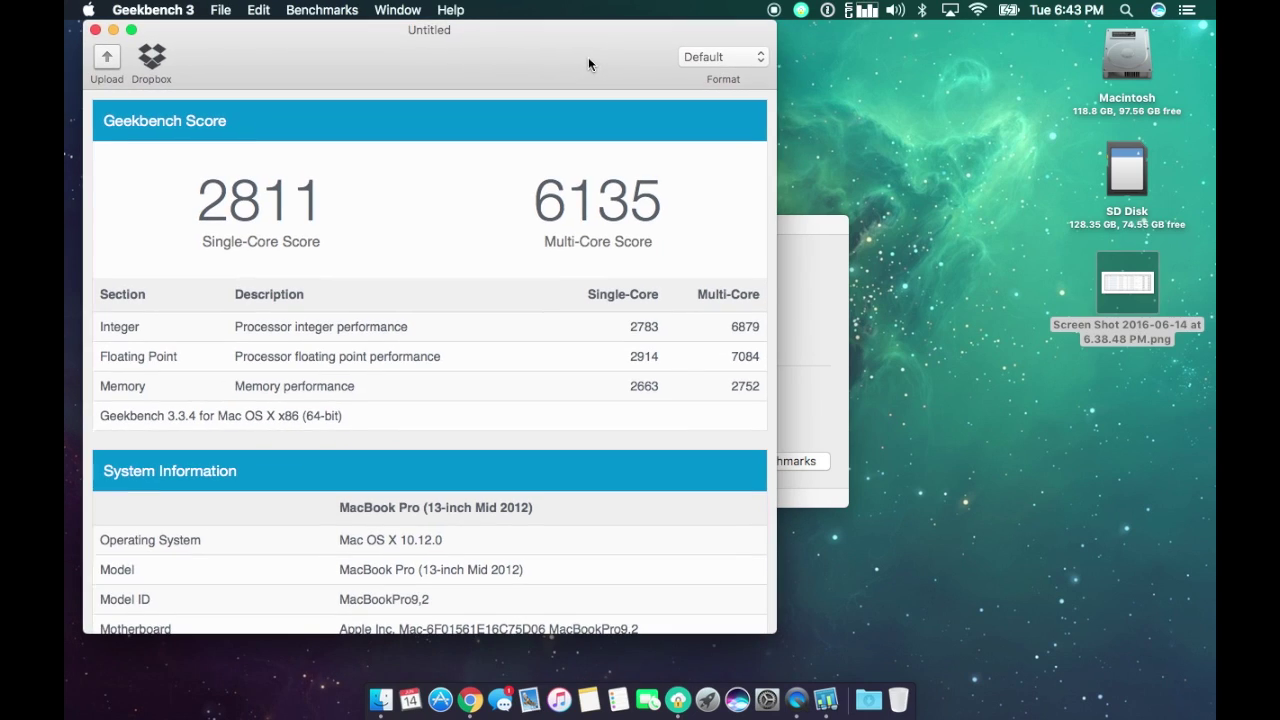
left_click(1127, 272)
key("space")
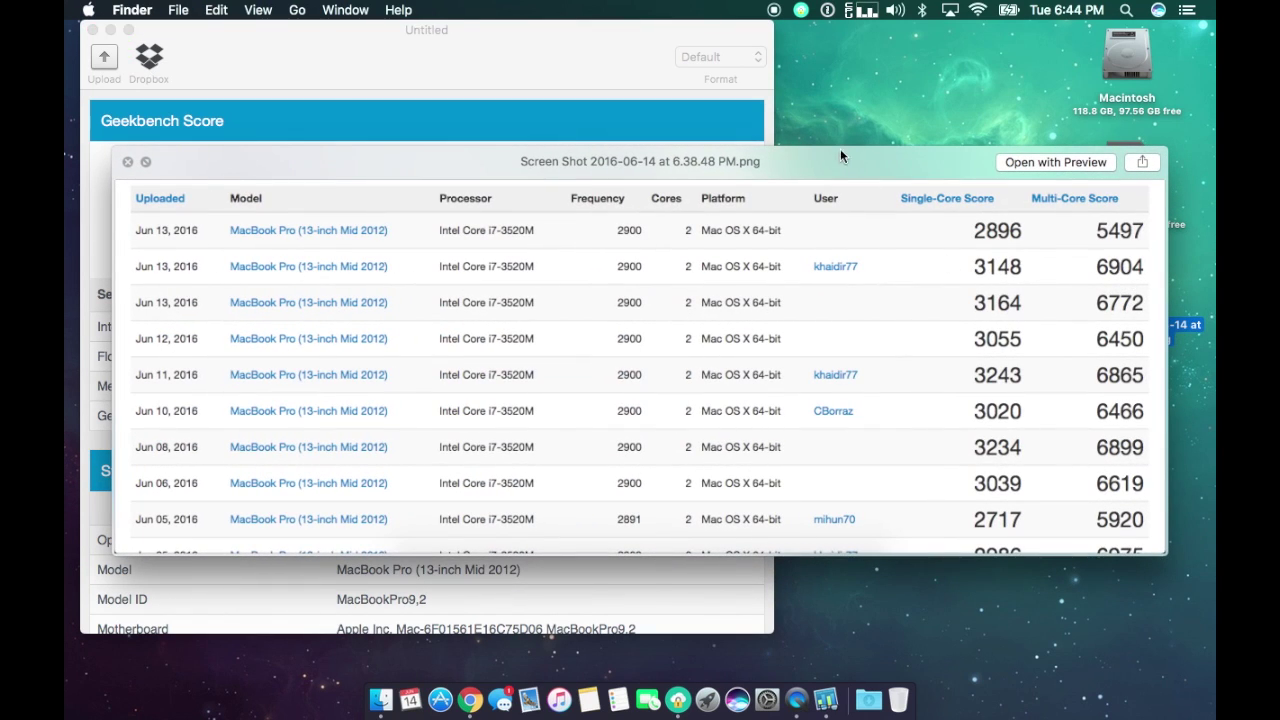
mouse_move(830, 151)
left_mouse_down()
mouse_move(840, 287)
mouse_move(832, 268)
left_mouse_up()
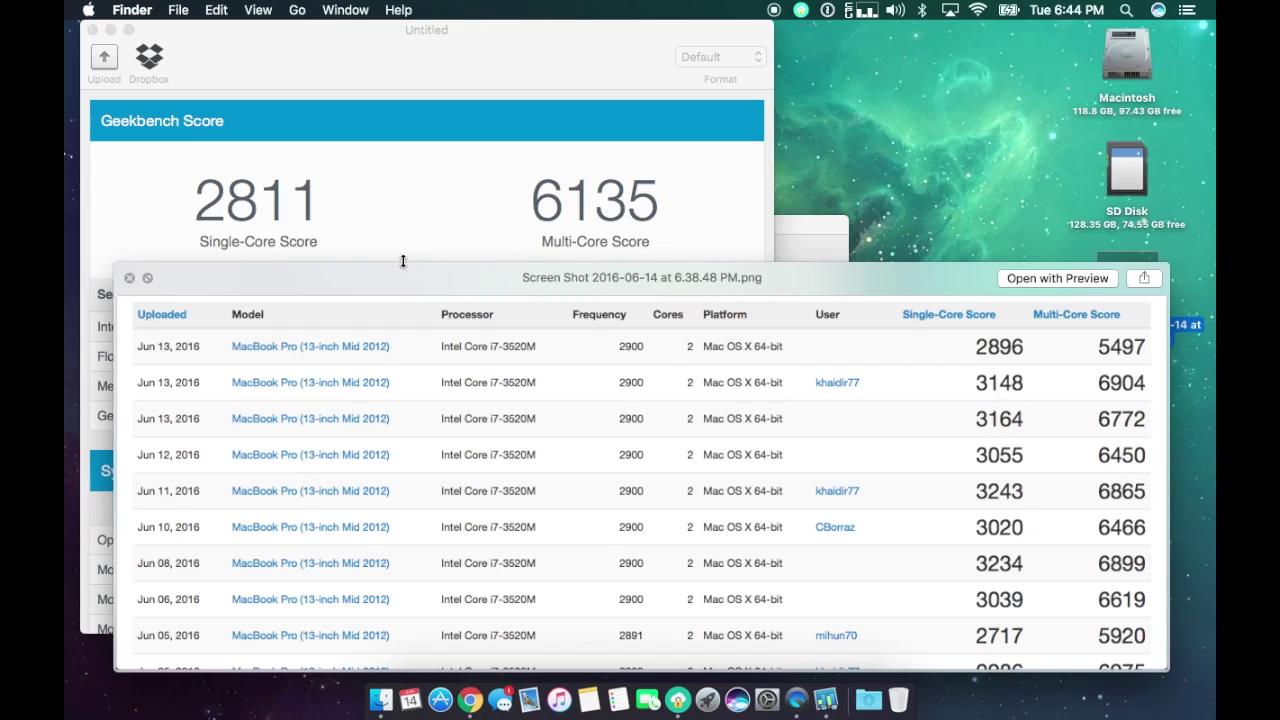
left_click(128, 279)
left_click(810, 342)
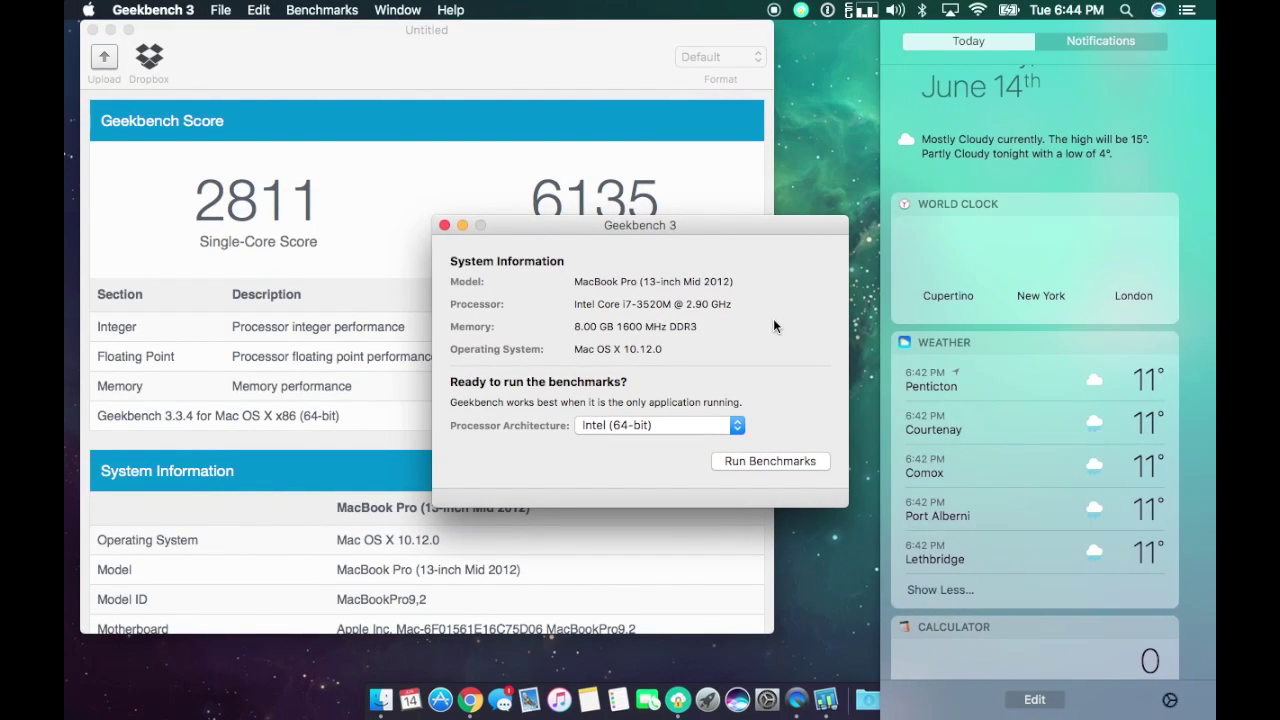
left_click(1158, 10)
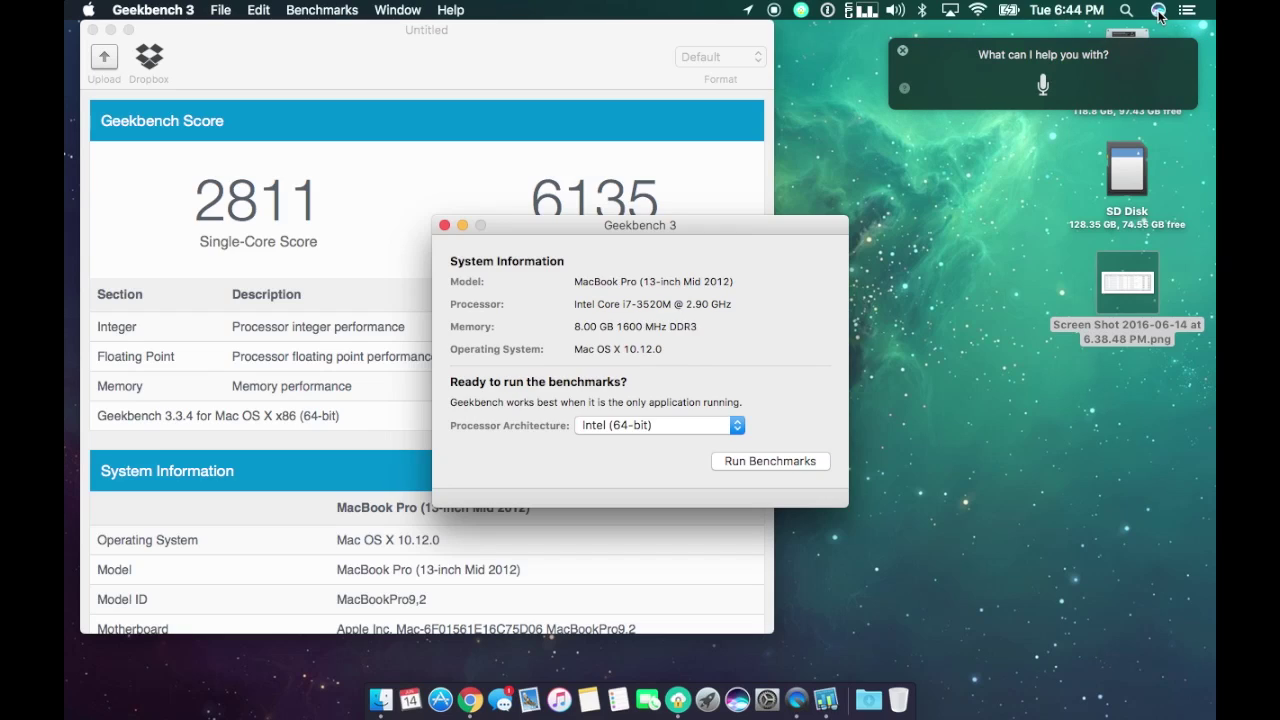
left_click(1042, 88)
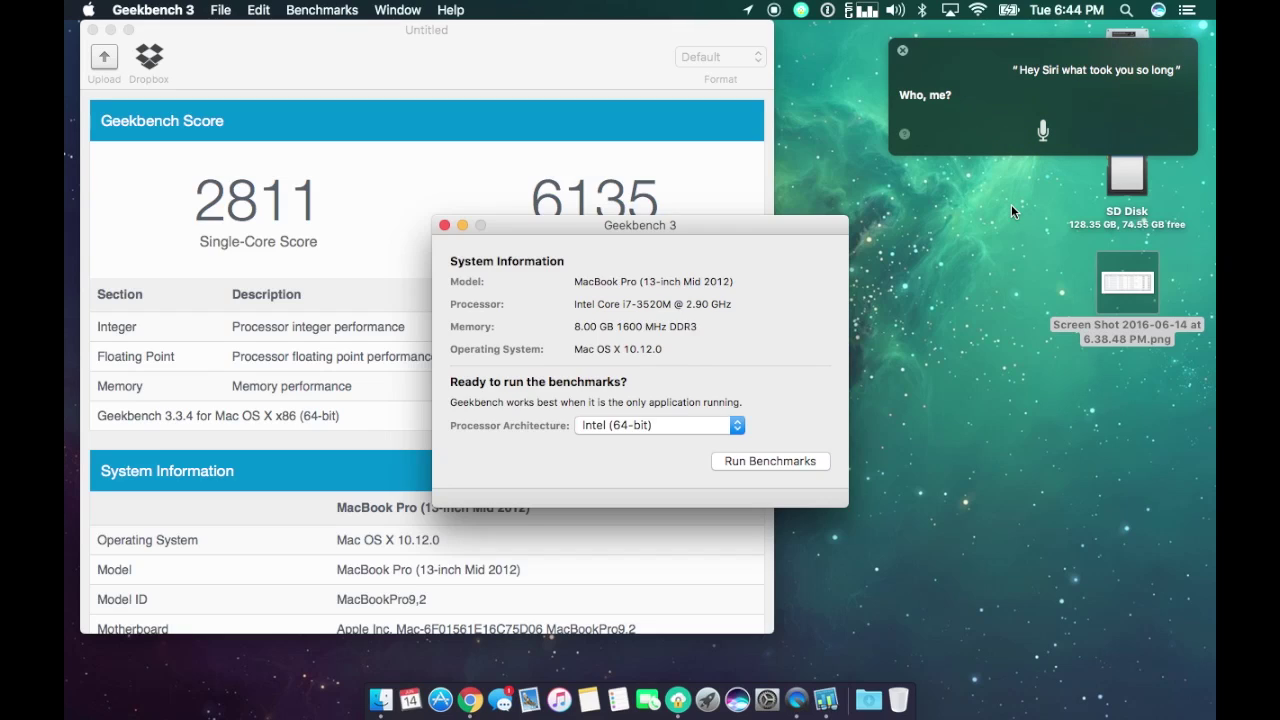
left_click(902, 52)
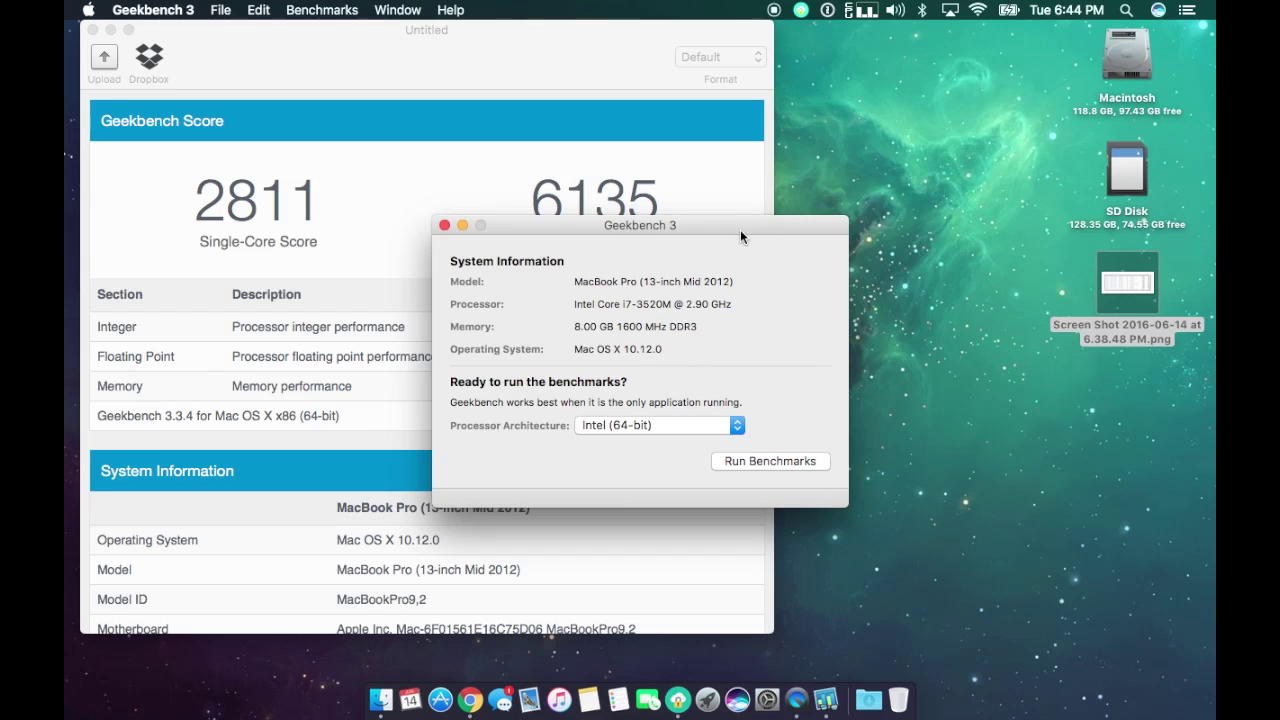
Step: Move the Geekbench 3 launcher aside and close it, leaving the 2811/6135 results window
left_click_drag(740, 236, 835, 258)
left_click(555, 248)
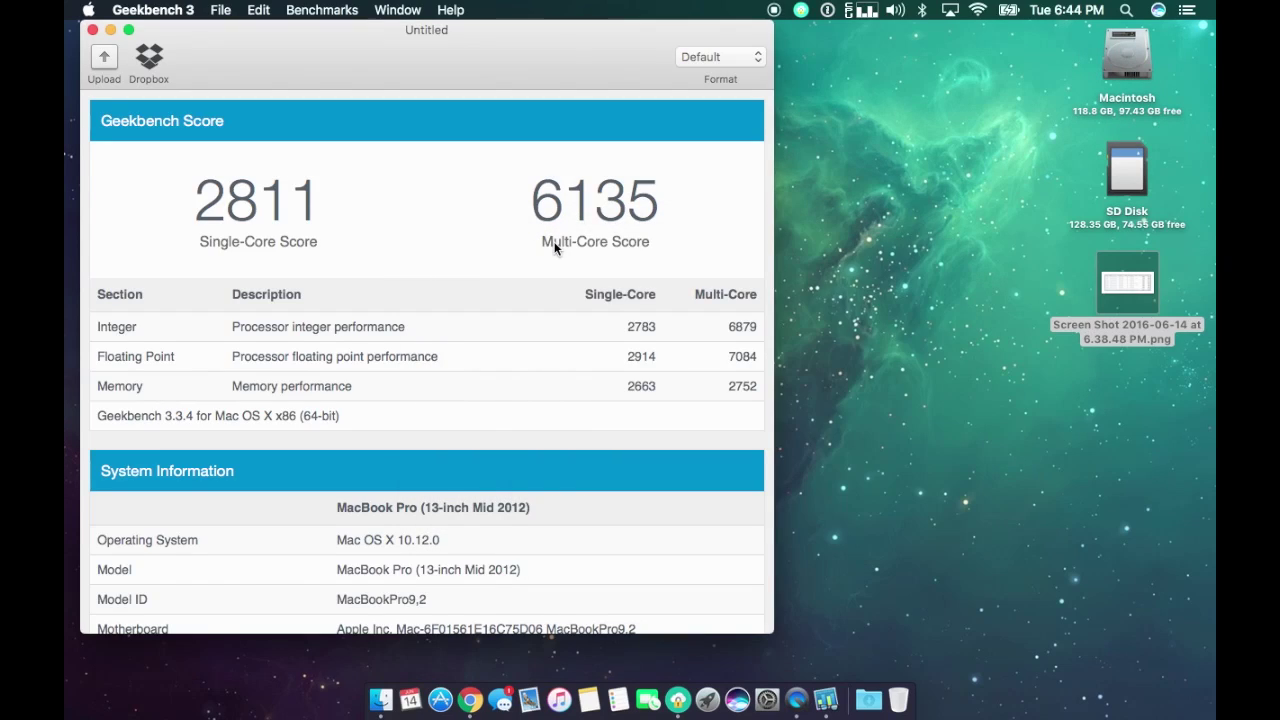